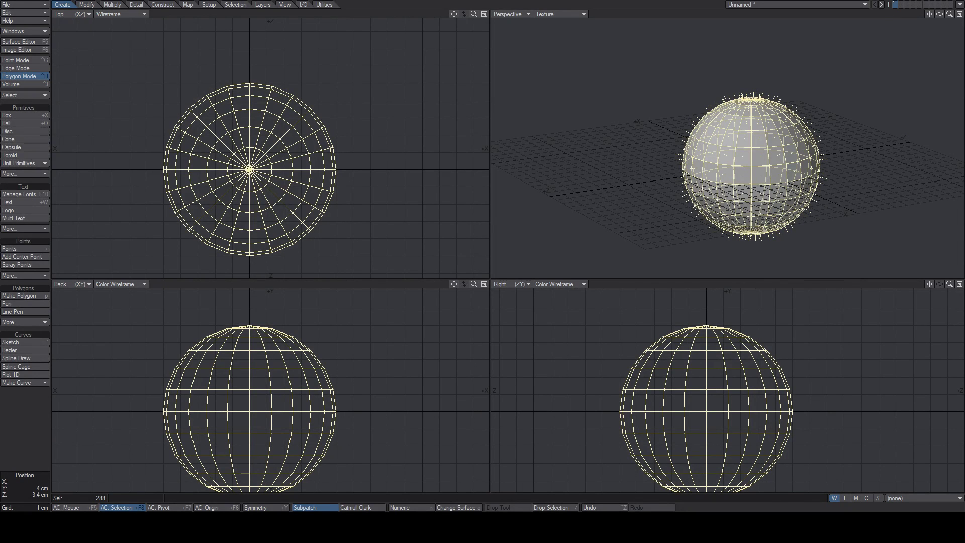
Deselect the existing ball and create a second globe-type ball at the origin with 24 sides, 12 segments and a 5 cm radius
ctrl+alt+drag(619, 116, 631, 116)
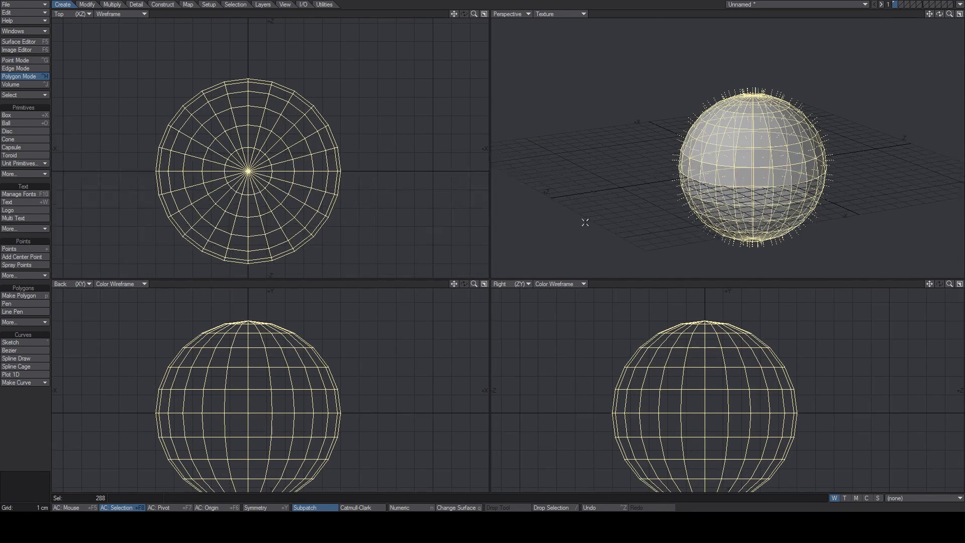
drag(949, 15, 610, 126)
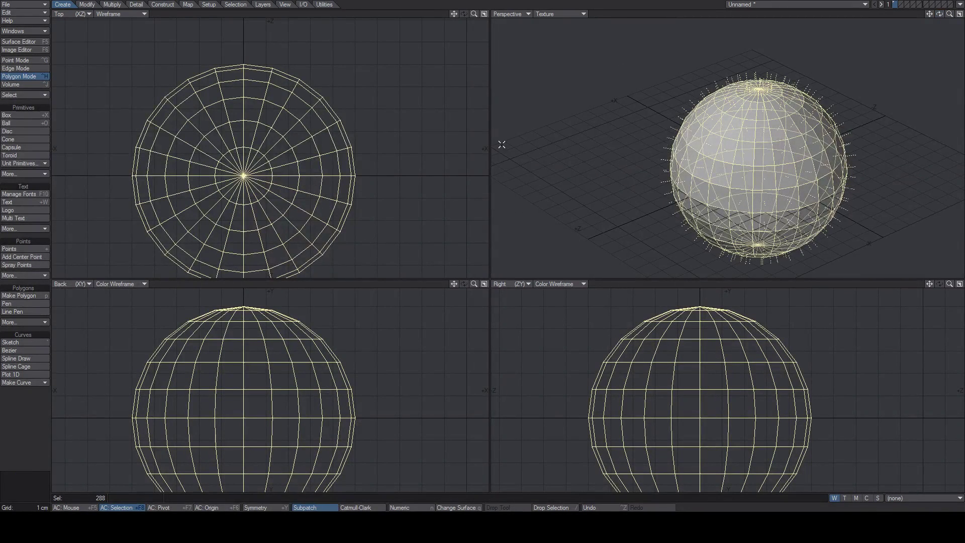
key(ctrl+j)
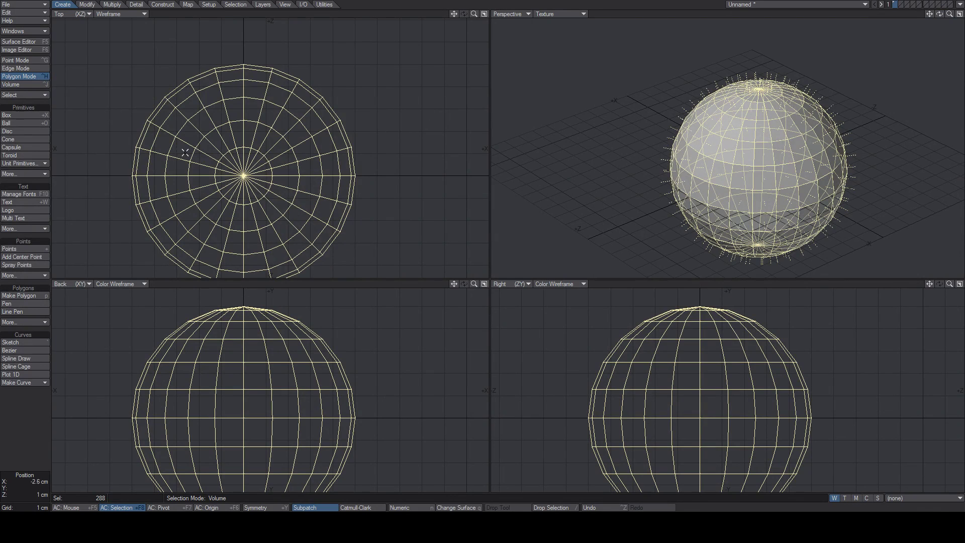
key(slash)
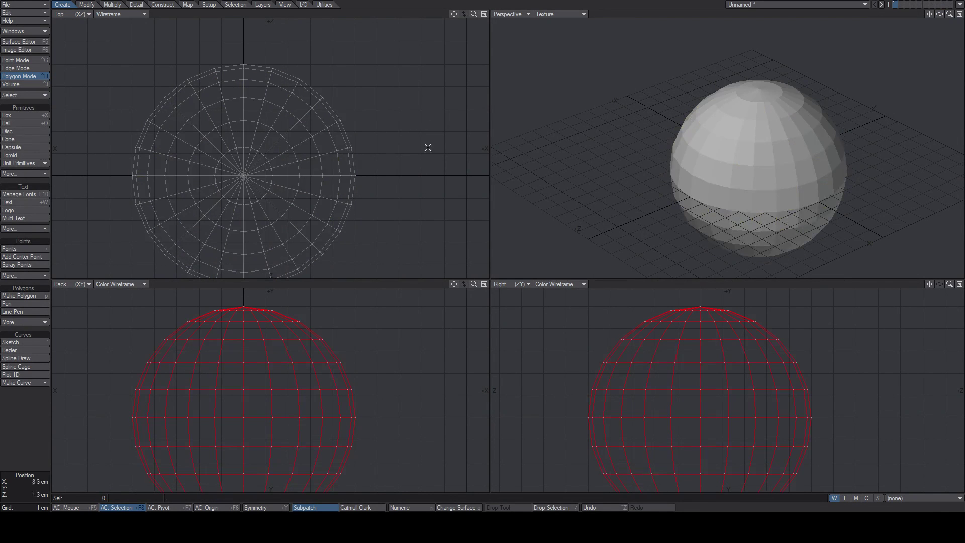
click(36, 126)
key(n)
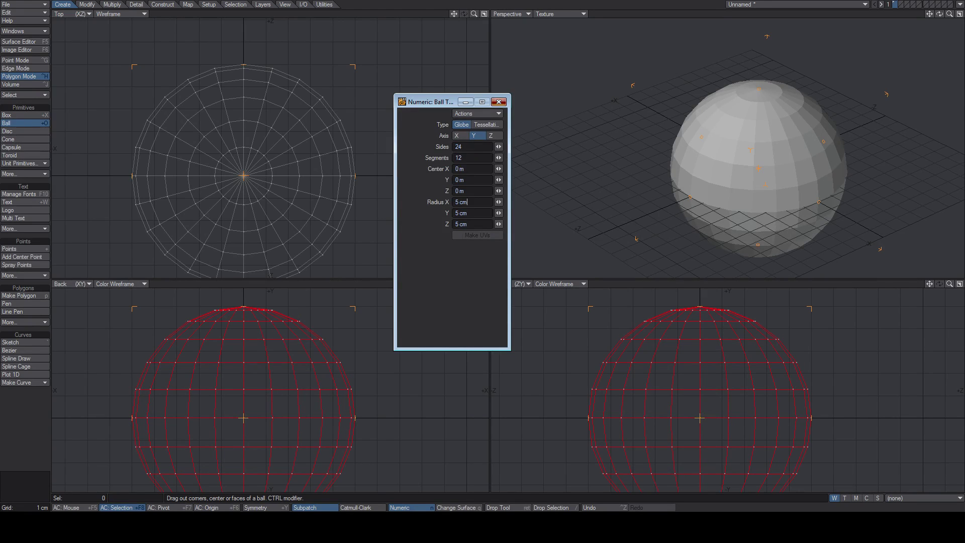
click(498, 102)
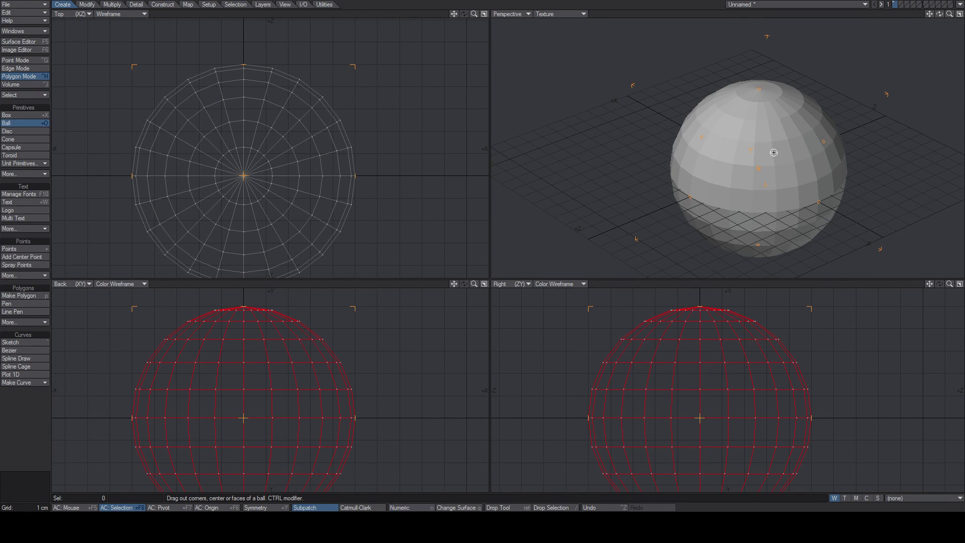
key(Return)
Select all connected polygons of one of the two coincident balls and scale it down slightly around the centre
alt+drag(781, 238, 755, 203)
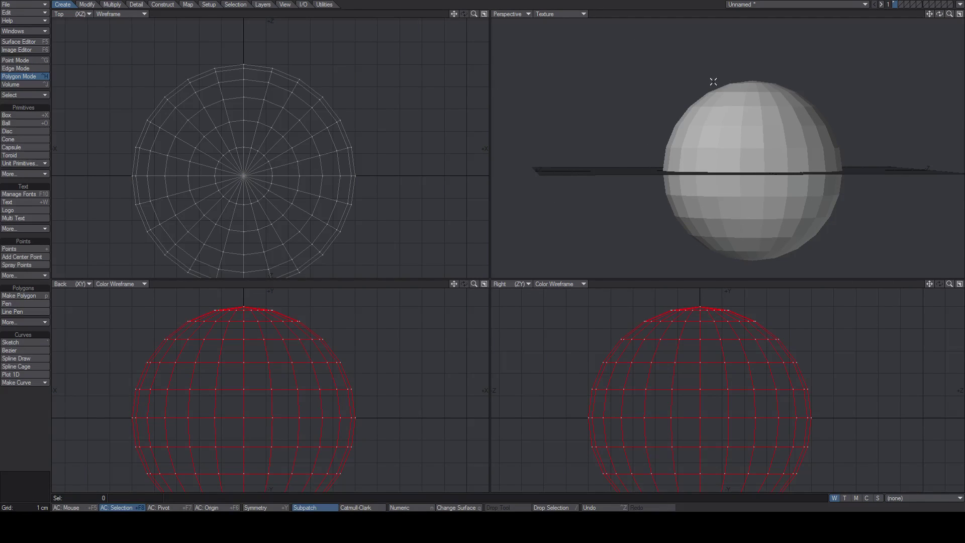
click(751, 99)
key(bracketright)
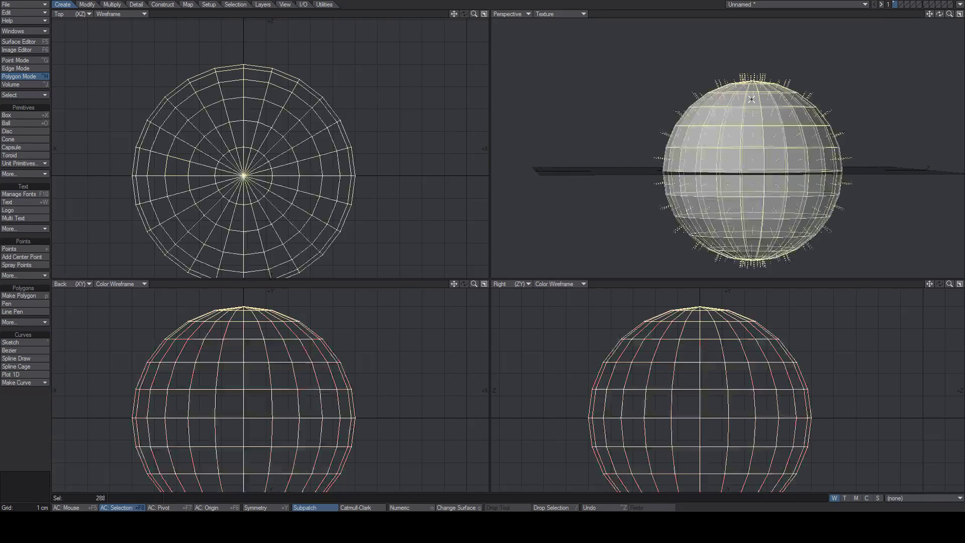
mouse_move(950, 14)
mouse_down()
mouse_move(964, 14)
mouse_move(941, 16)
mouse_move(946, 22)
mouse_up()
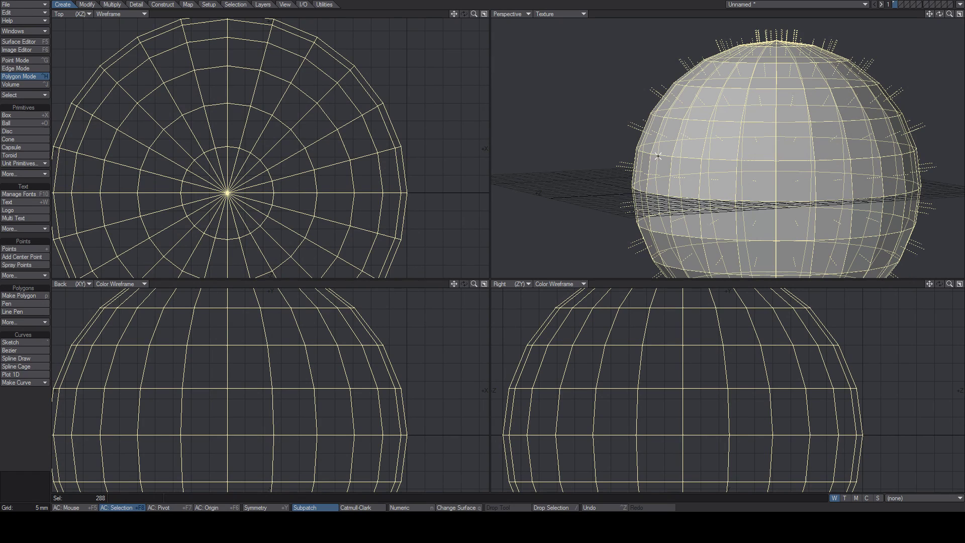
key(a)
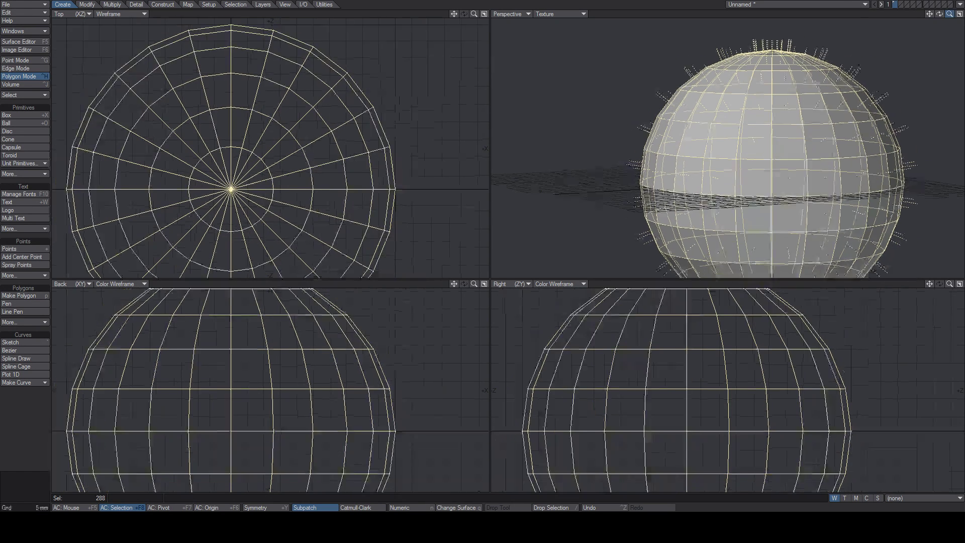
drag(949, 284, 942, 257)
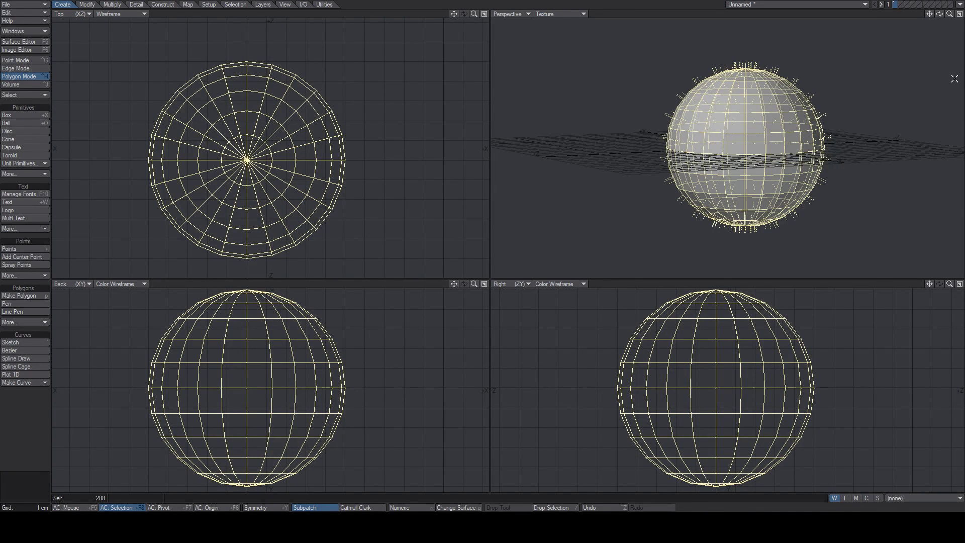
drag(950, 15, 931, 25)
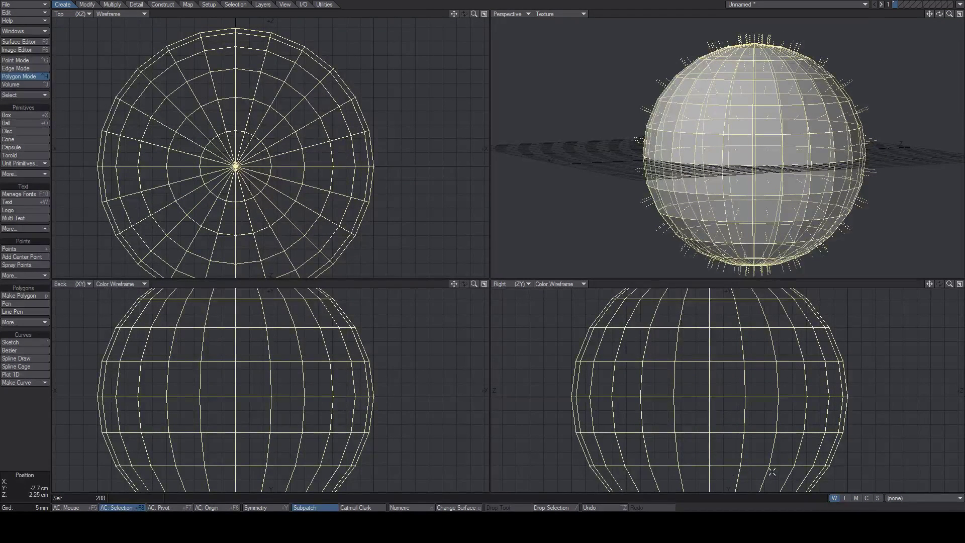
drag(950, 14, 951, 15)
key(a)
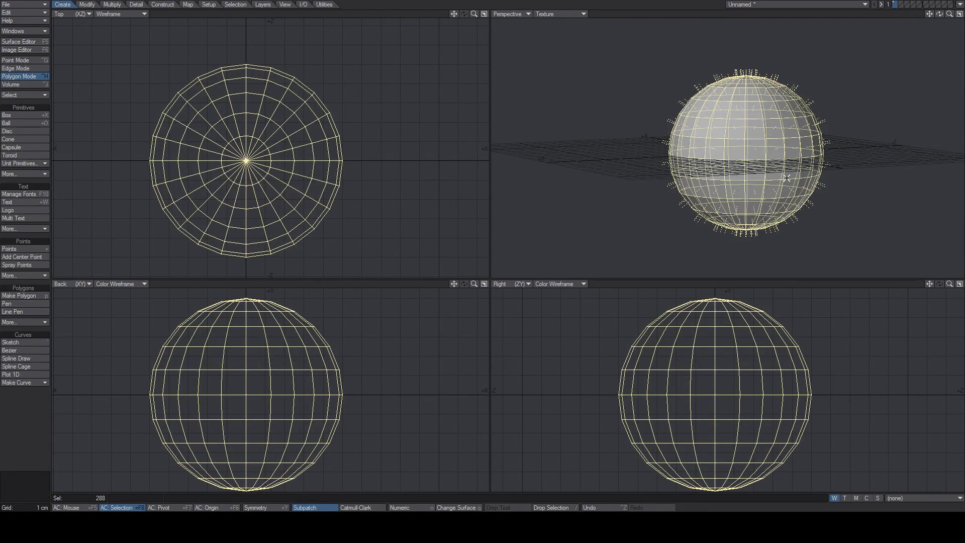
drag(950, 15, 950, 15)
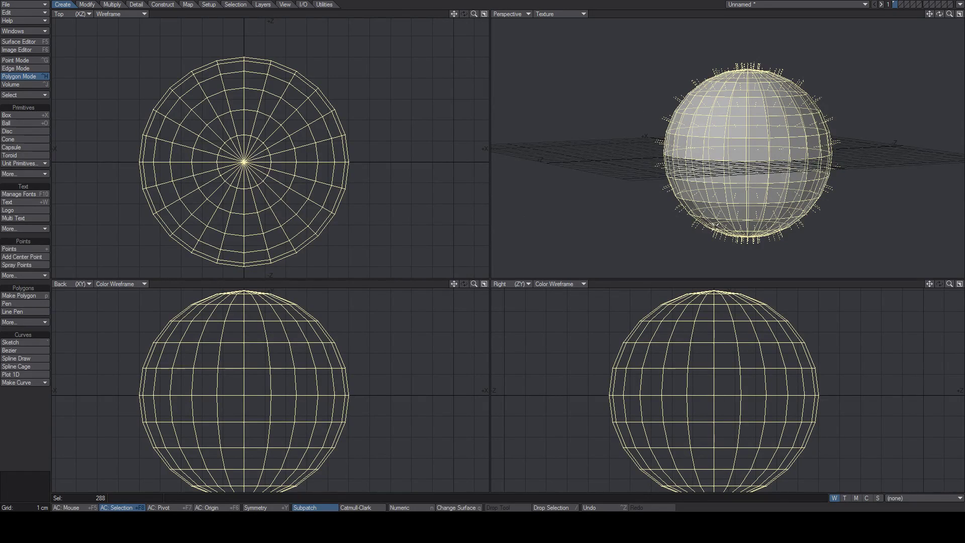
key(shift+h)
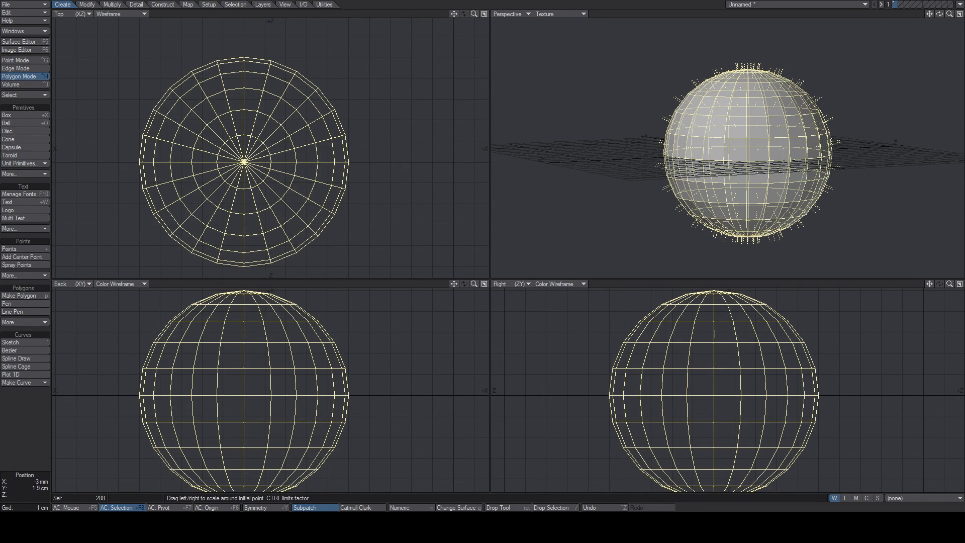
drag(227, 357, 215, 358)
key(Return)
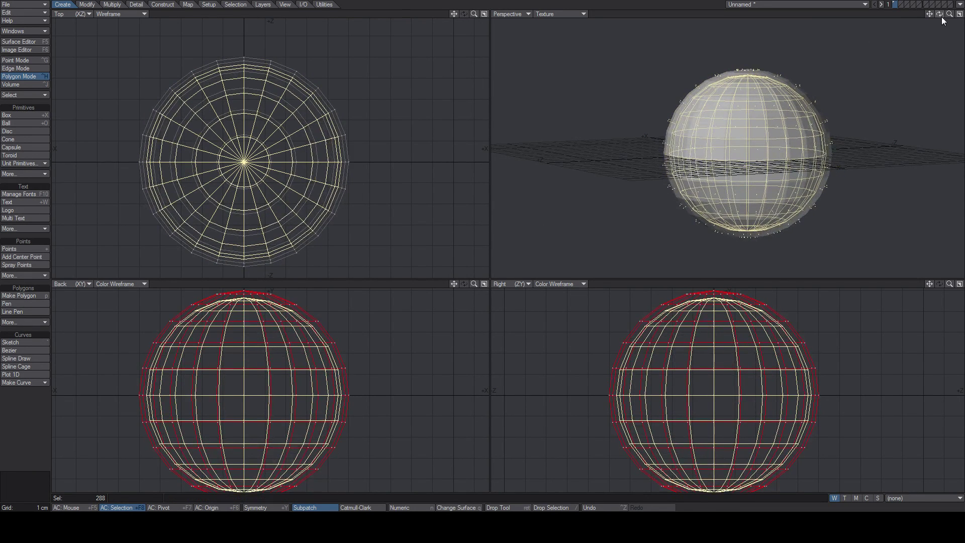
drag(950, 14, 964, 14)
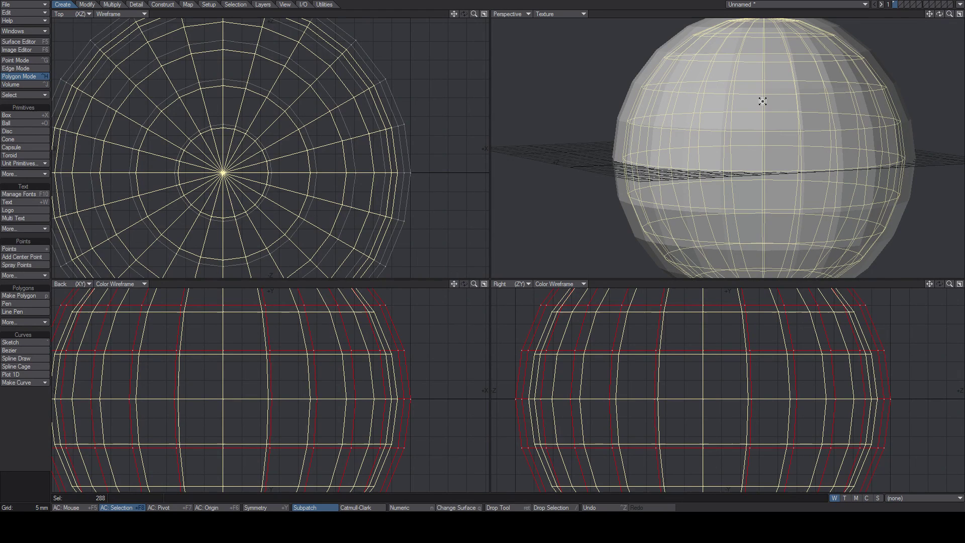
key(space)
Clear the selection, select all connected polygons of the outer ball and remove them to expose the inner ball
key(slash)
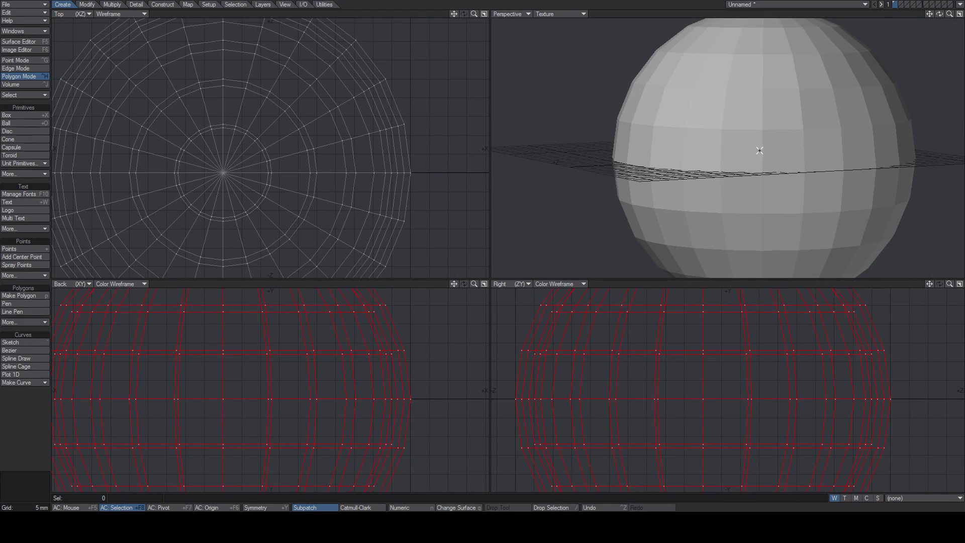
click(777, 111)
key(bracketright)
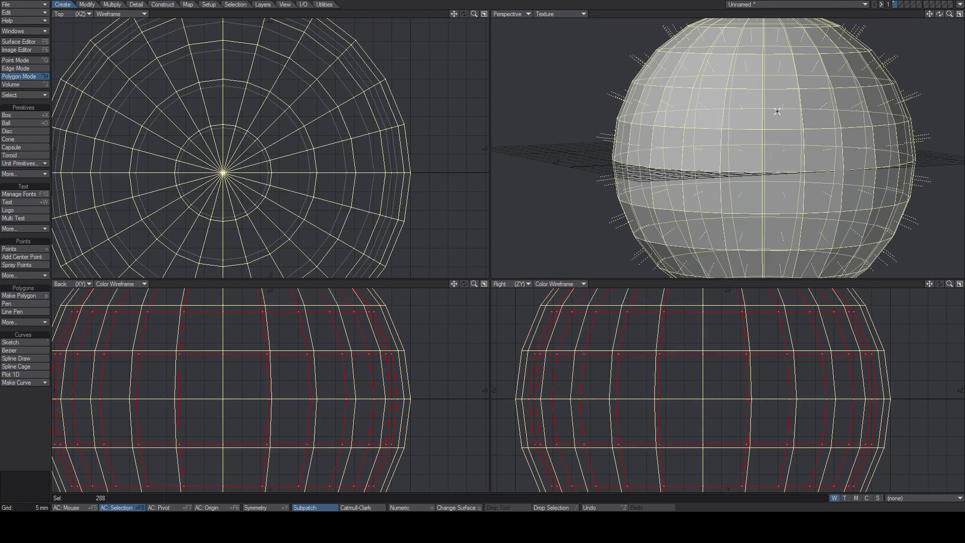
key(Delete)
Inspect the inner ball by selecting its connected polygons, bring the outer ball back and clear the selection
drag(949, 15, 943, 15)
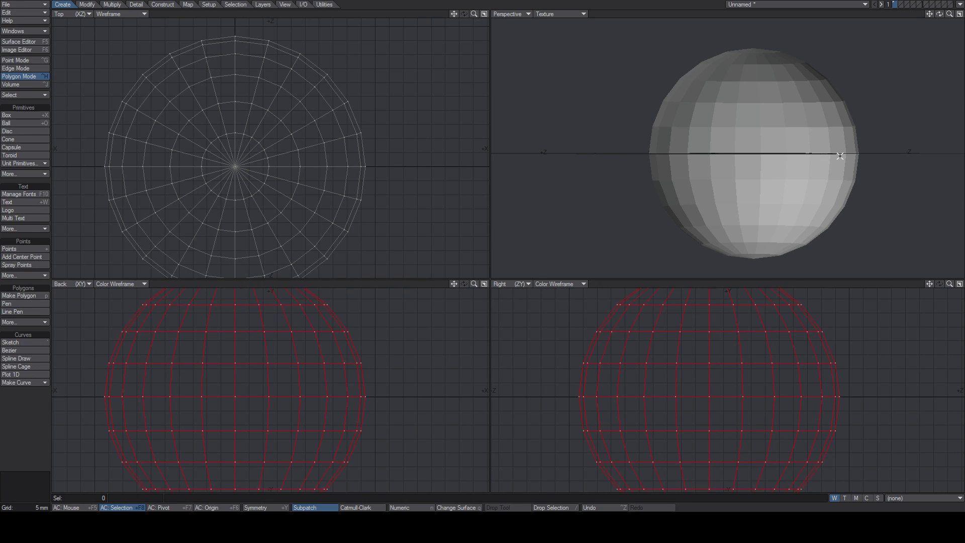
click(782, 92)
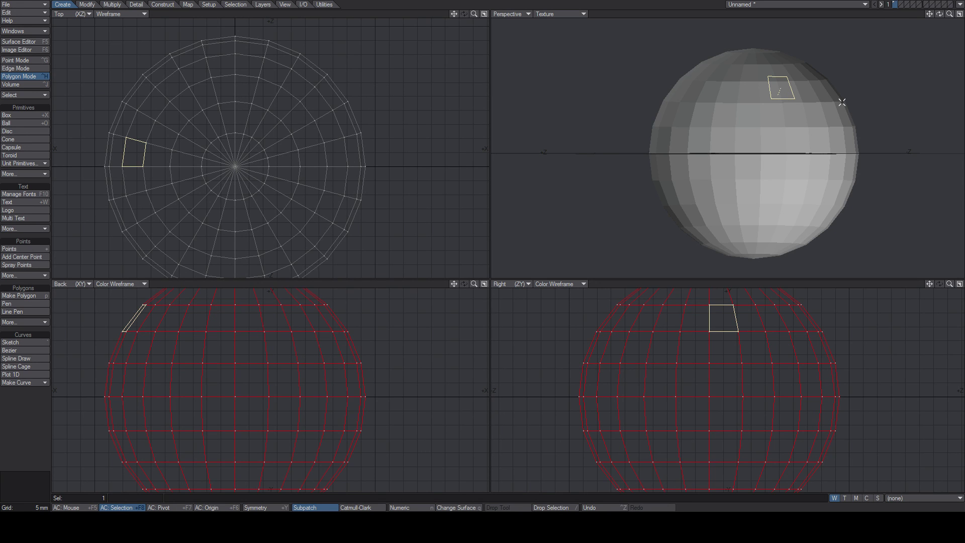
key(bracketright)
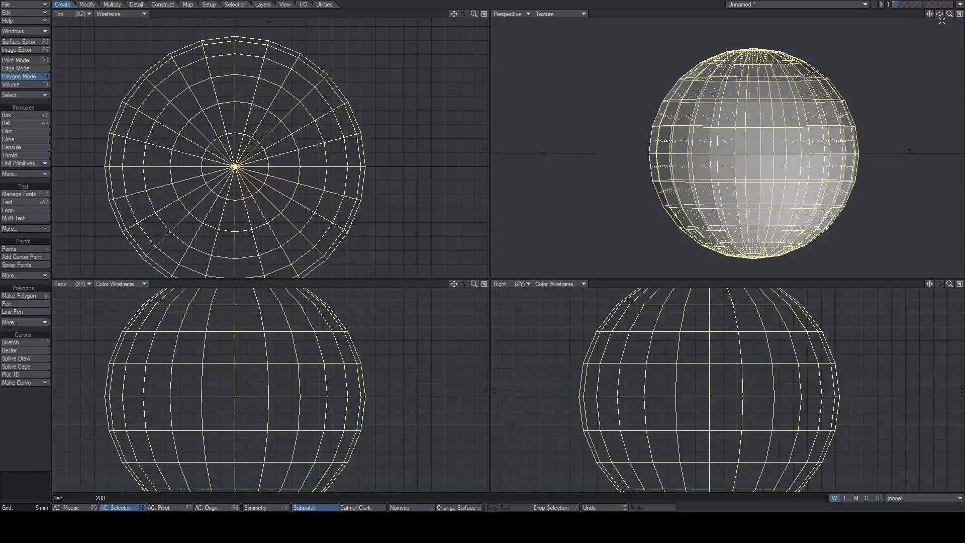
drag(940, 14, 940, 18)
key(slash)
key(backslash)
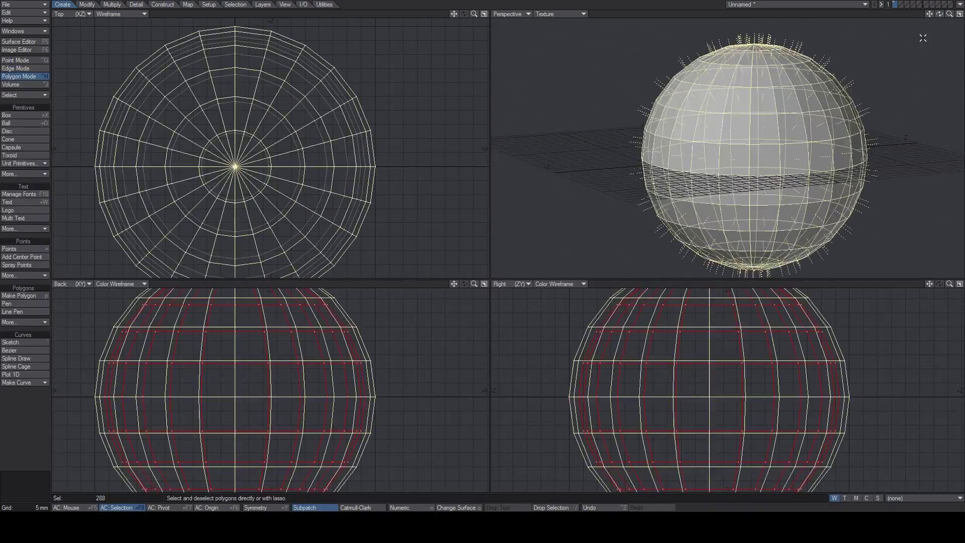
key(slash)
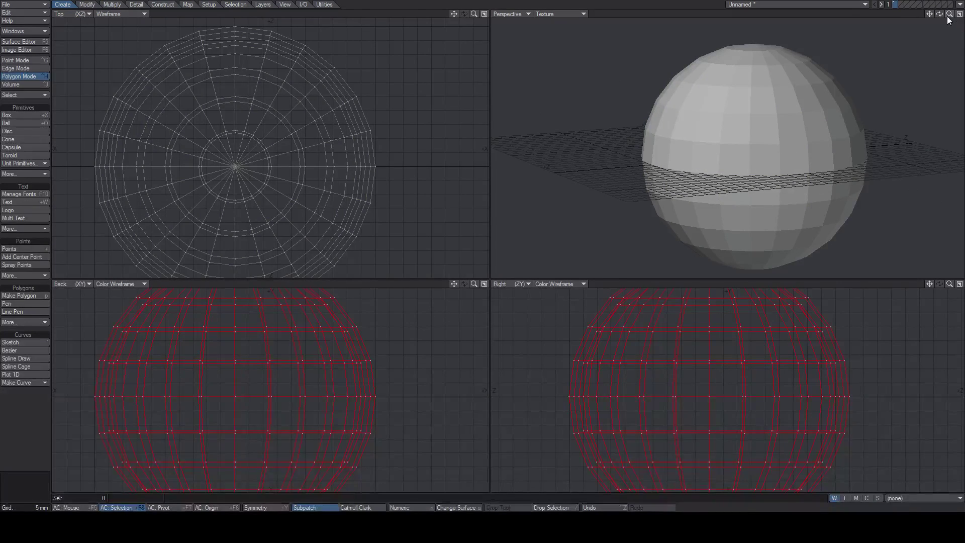
Select all connected polygons of the outer ball, flip their normals to face inward and deselect them
mouse_move(949, 15)
mouse_down()
mouse_move(959, 16)
mouse_move(931, 16)
mouse_move(943, 15)
mouse_up()
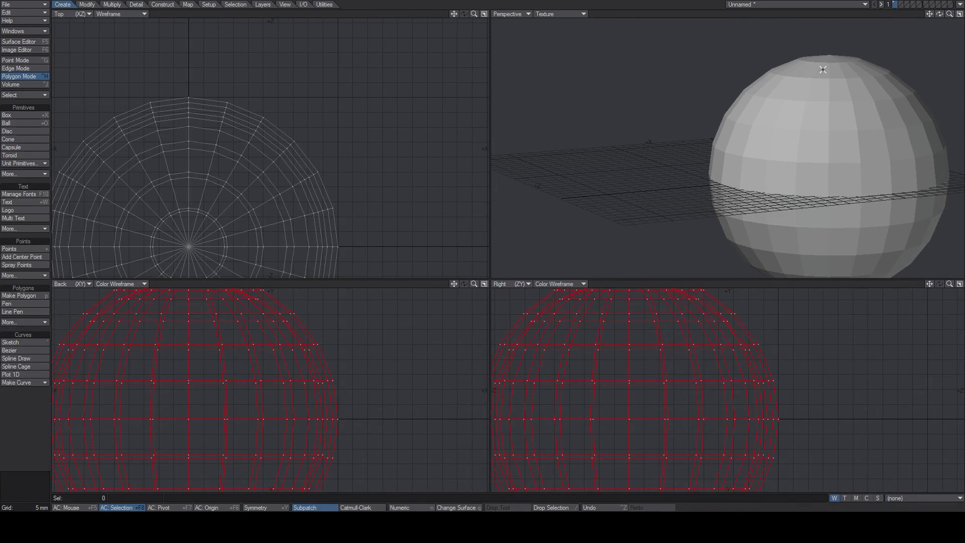
drag(949, 285, 952, 287)
click(804, 74)
key(bracketright)
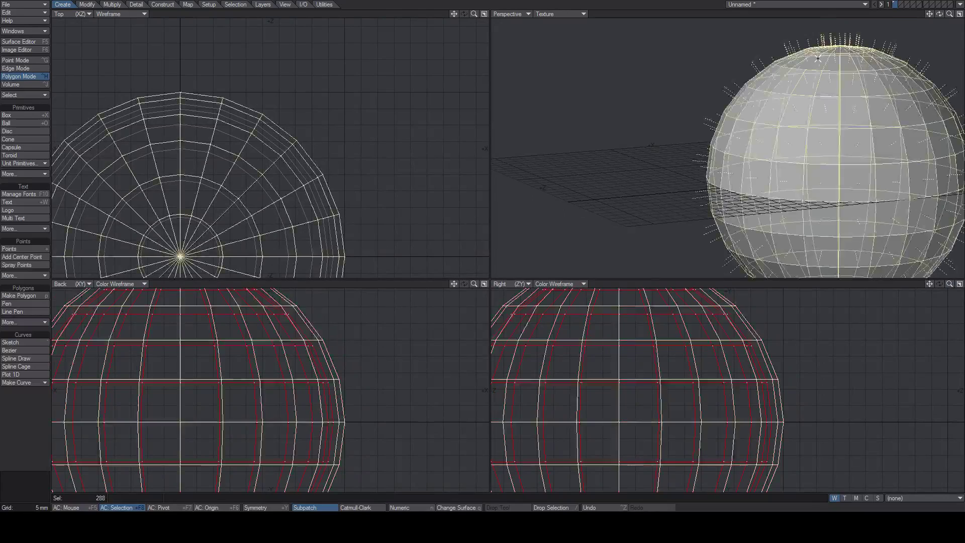
key(f)
drag(949, 15, 944, 55)
key(slash)
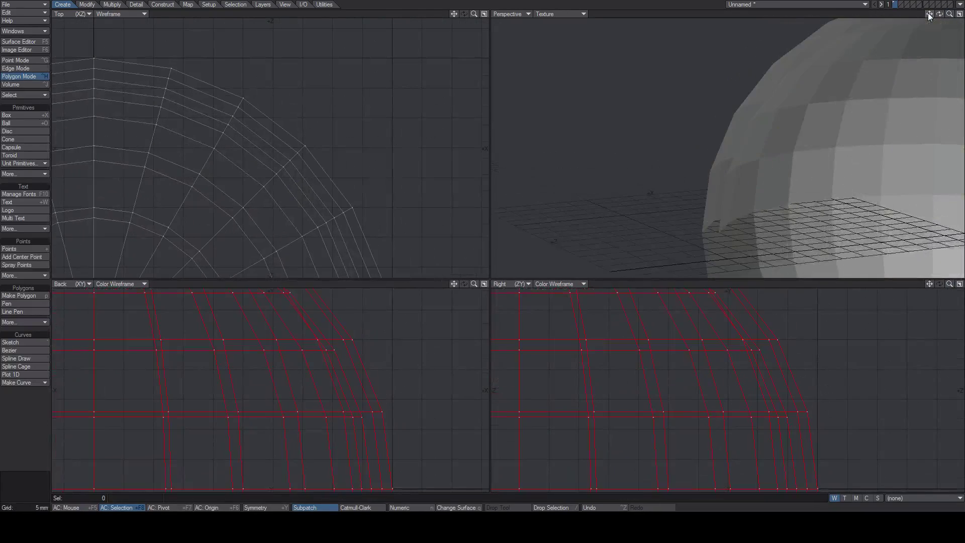
Select the flipped outer ball and assign it a new surface named "red" with a red initial colour, clearing the selection
click(736, 117)
key(bracketright)
text(q)
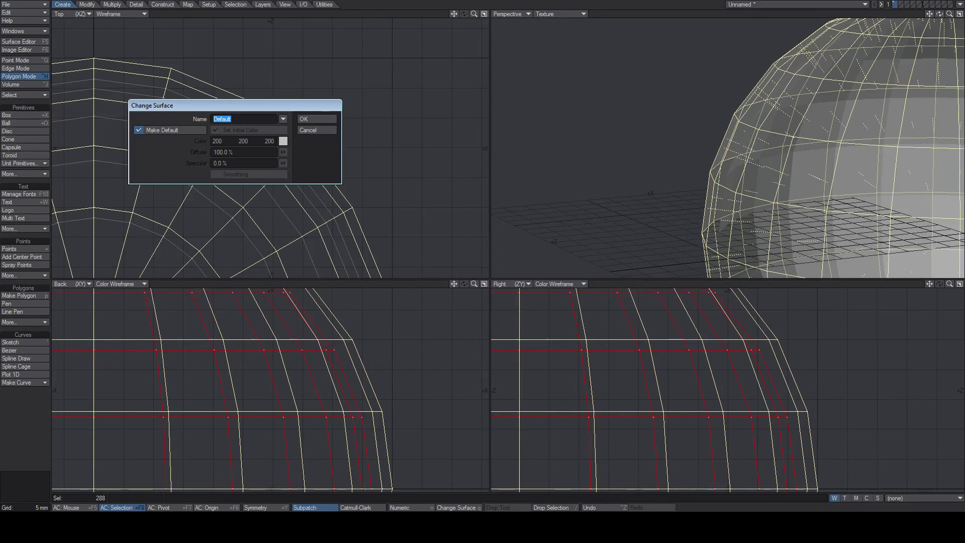
text(red)
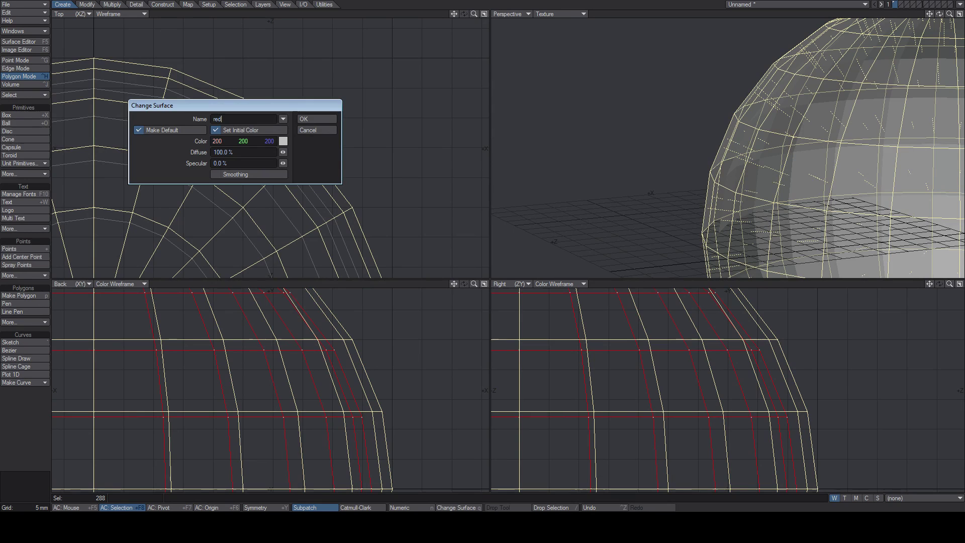
drag(217, 141, 168, 142)
key(Tab)
text(049)
click(332, 118)
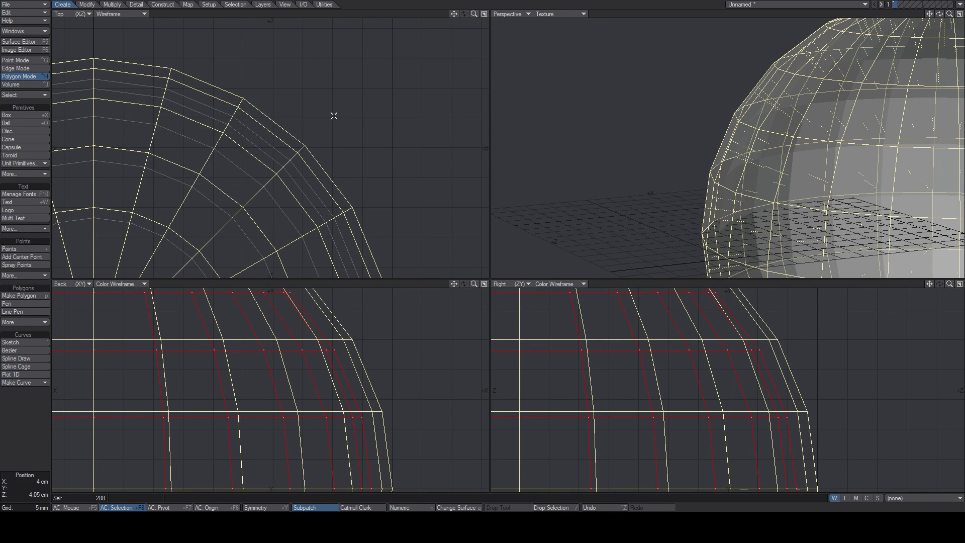
key(slash)
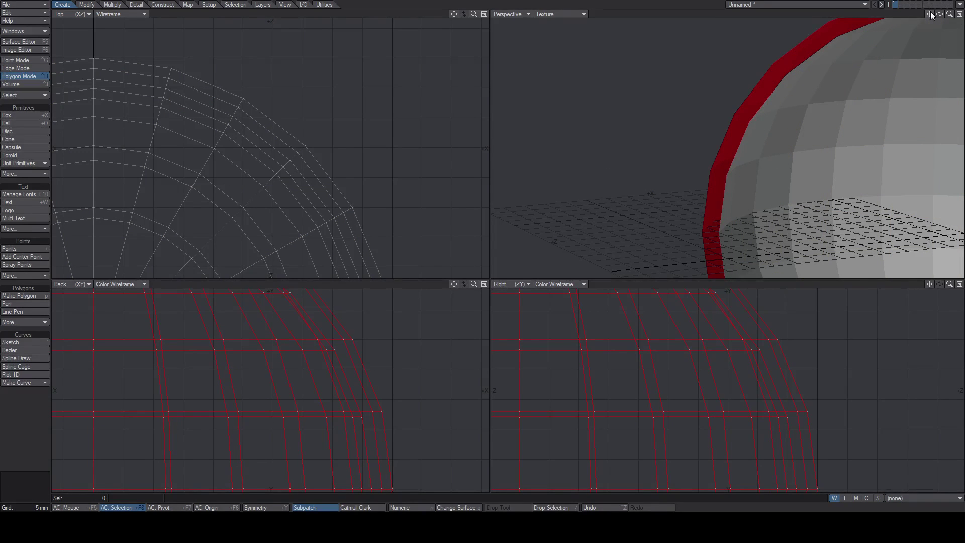
Examine the red outline around the ball and select all connected polygons of the outer ball
drag(931, 15, 825, 41)
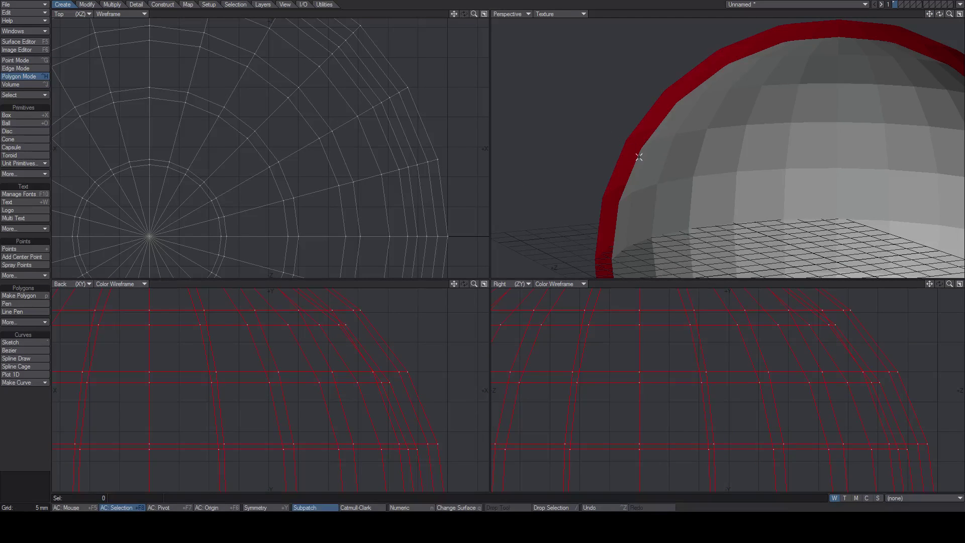
key(a)
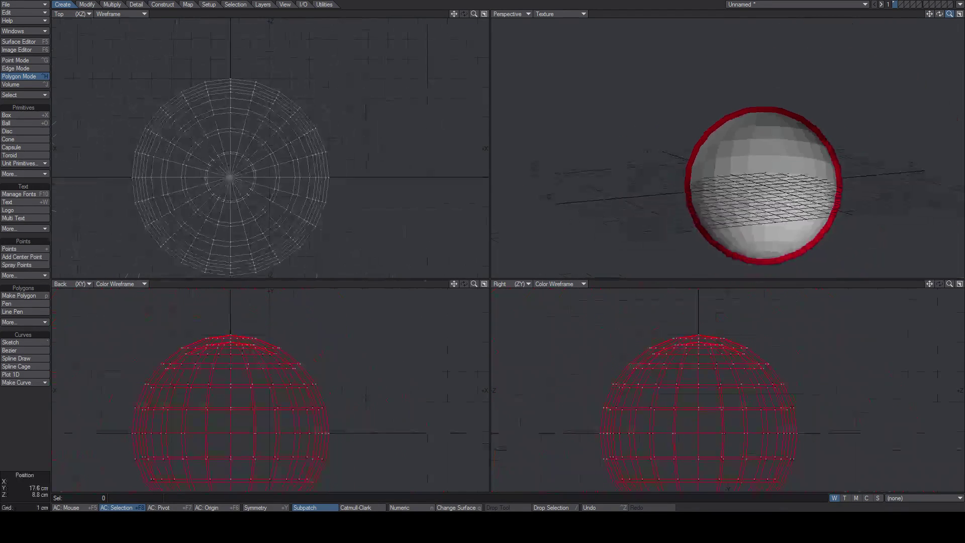
drag(929, 14, 911, 1)
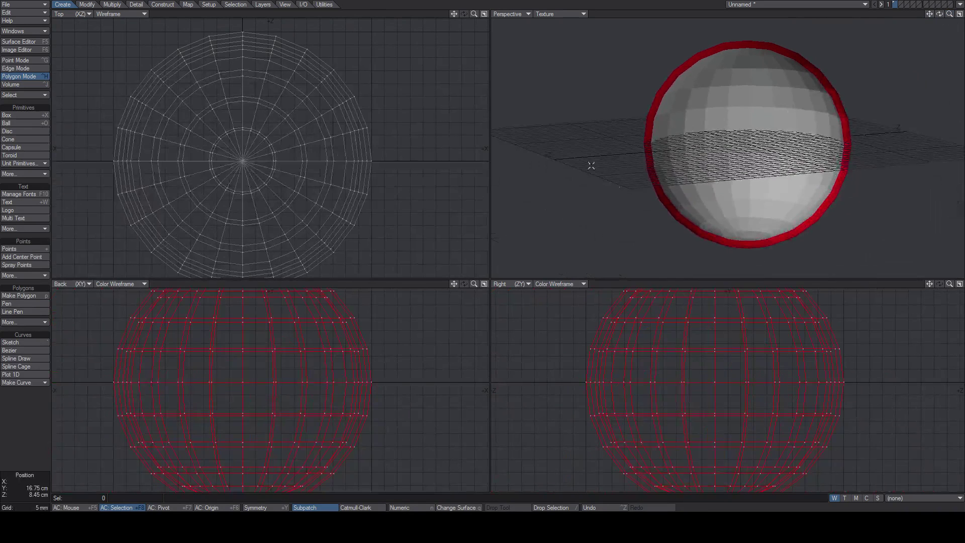
click(656, 107)
key(bracketright)
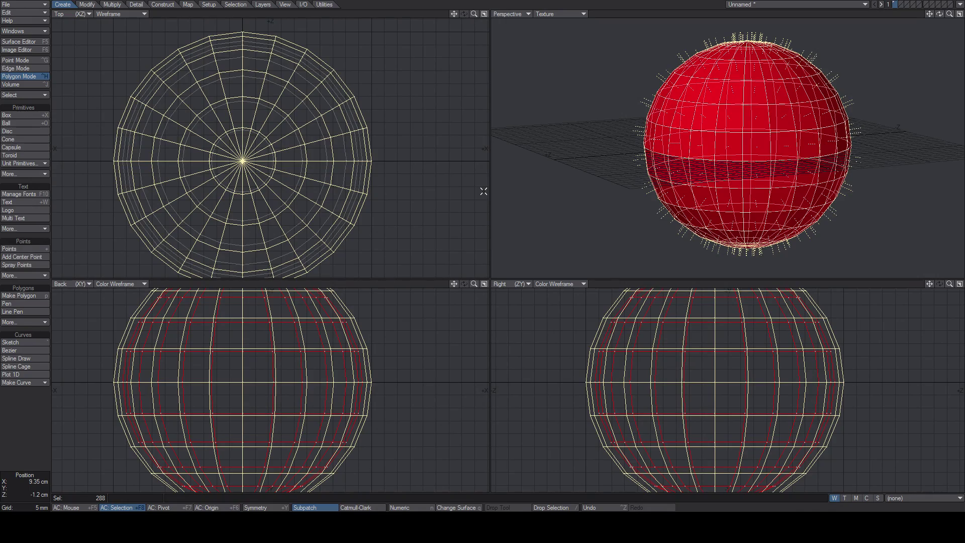
mouse_move(950, 14)
mouse_down()
mouse_move(963, 14)
mouse_move(912, 19)
mouse_move(947, 8)
mouse_move(931, 15)
mouse_up()
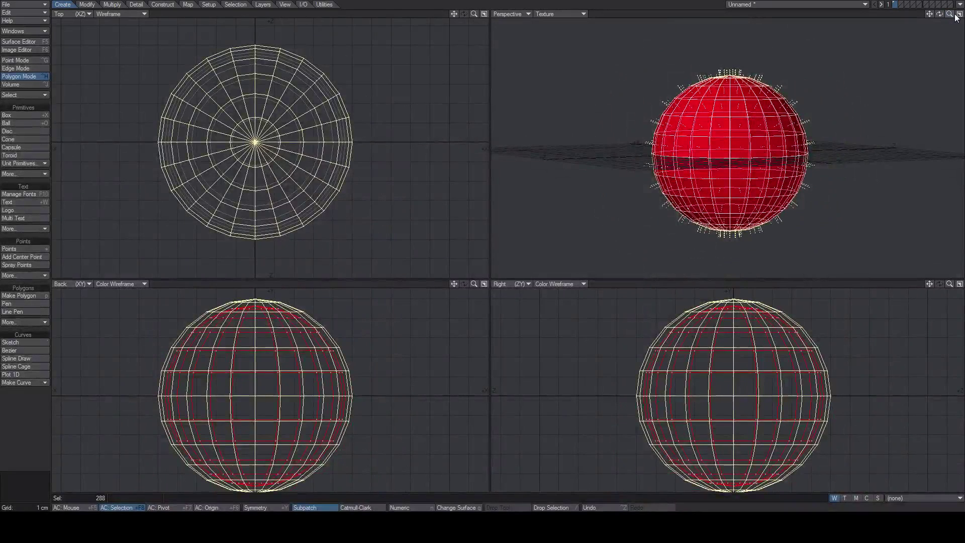
Temporarily remove the outer ball, select the inner ball's connected polygons, and bring the outer ball back with its selection
key(slash)
click(758, 139)
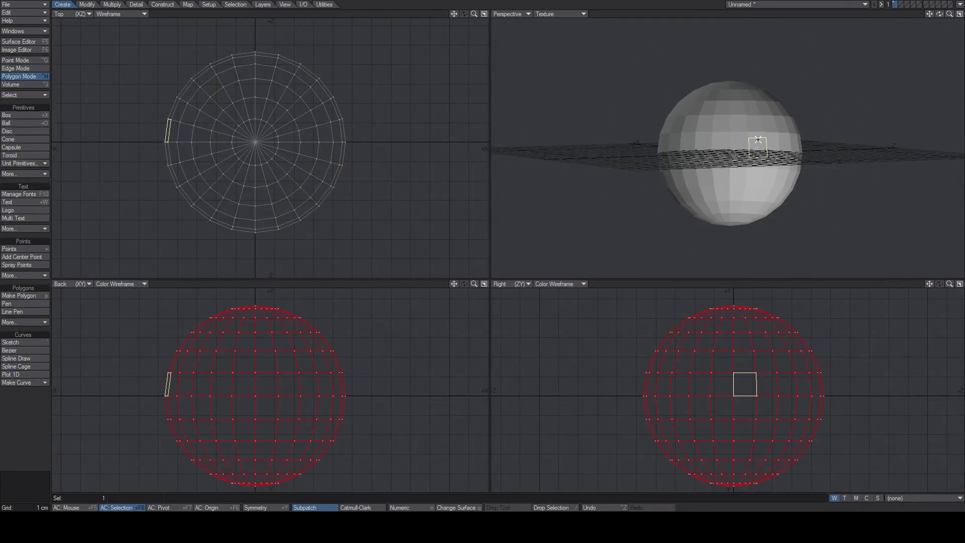
key(bracketright)
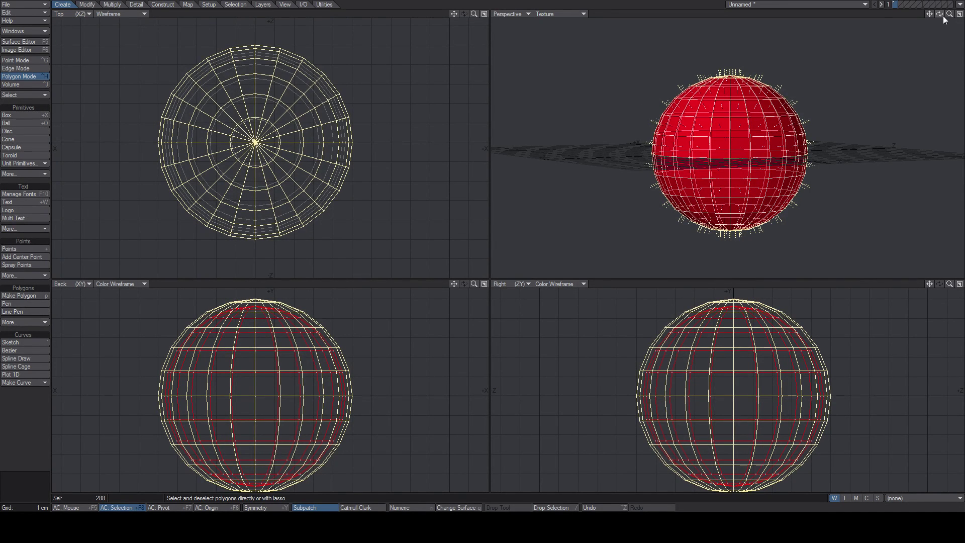
drag(940, 15, 949, 24)
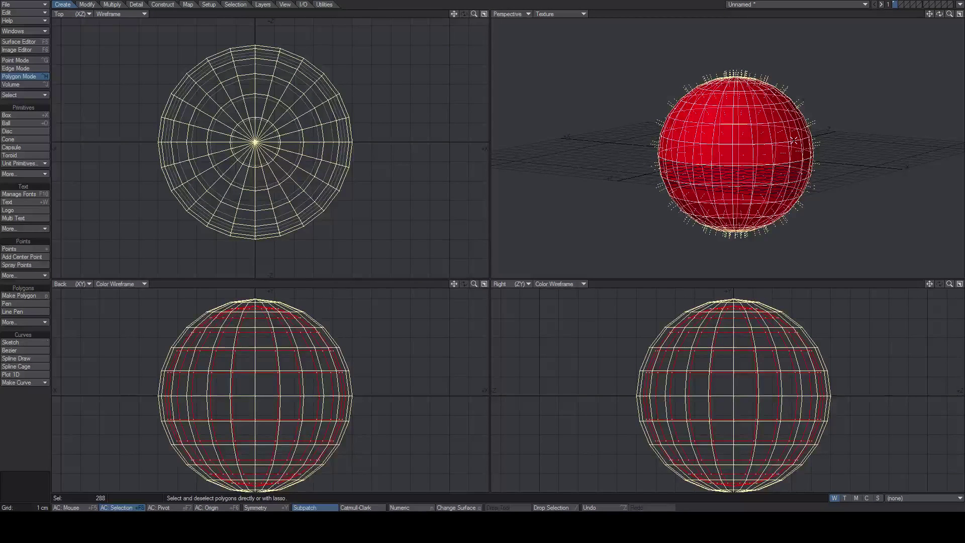
key(a)
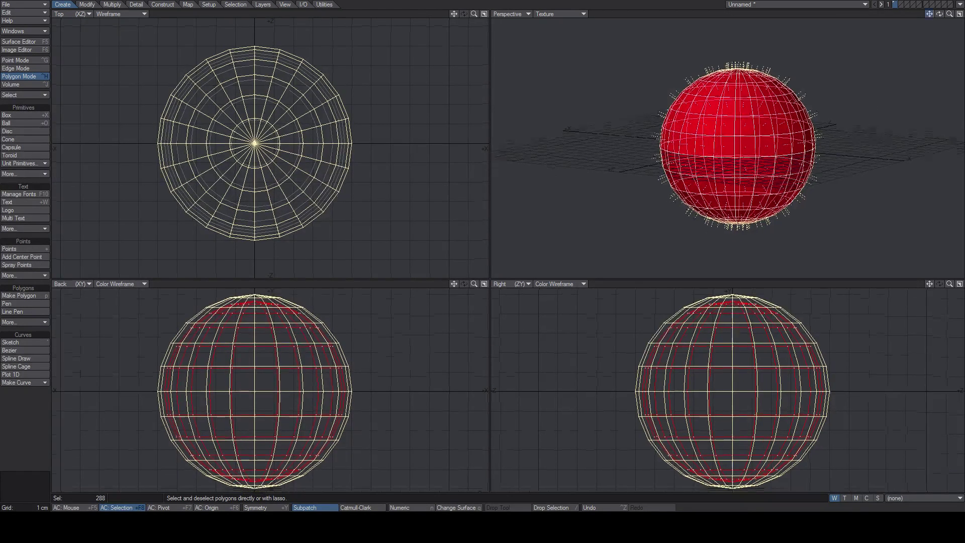
drag(940, 17, 941, 17)
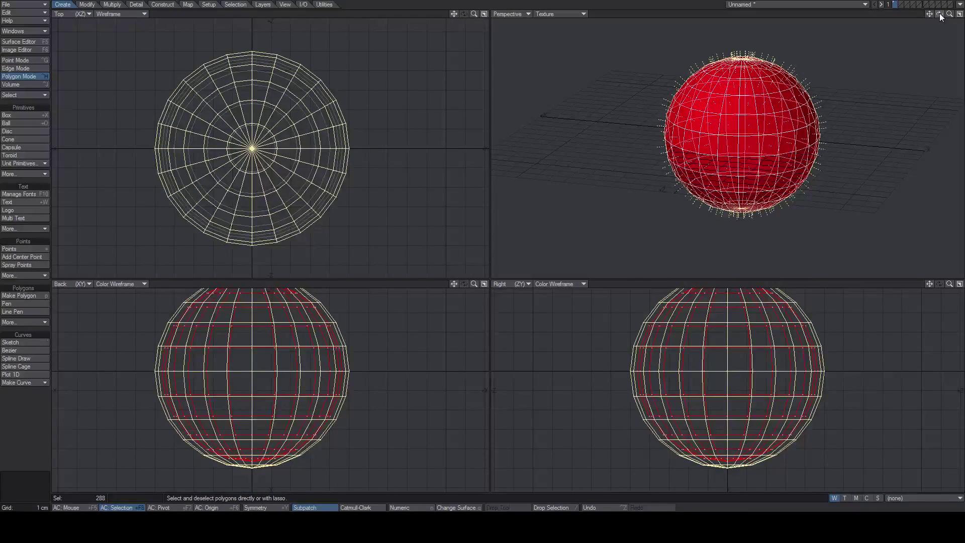
drag(949, 15, 939, 14)
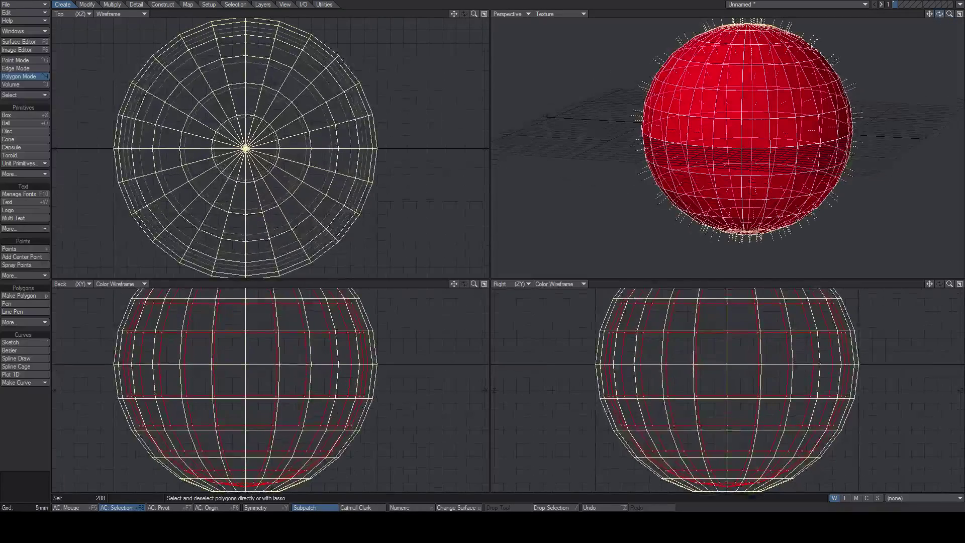